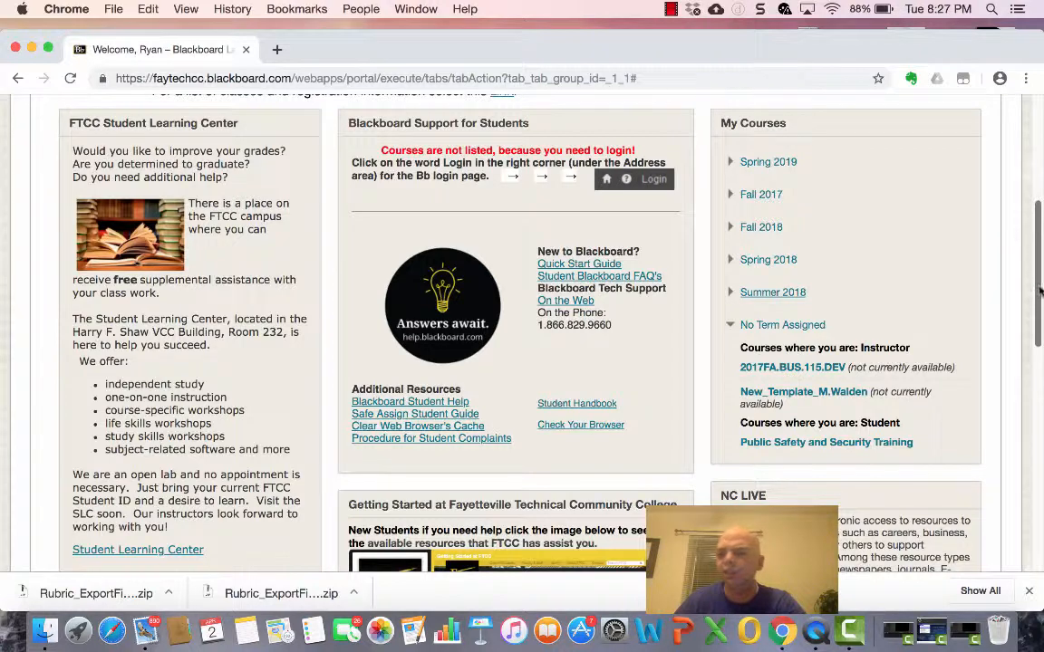
- Open the 2017FA.BUS.115.DEV course and go to its Rubrics tool
left_click_drag(1041, 290, 1041, 278)
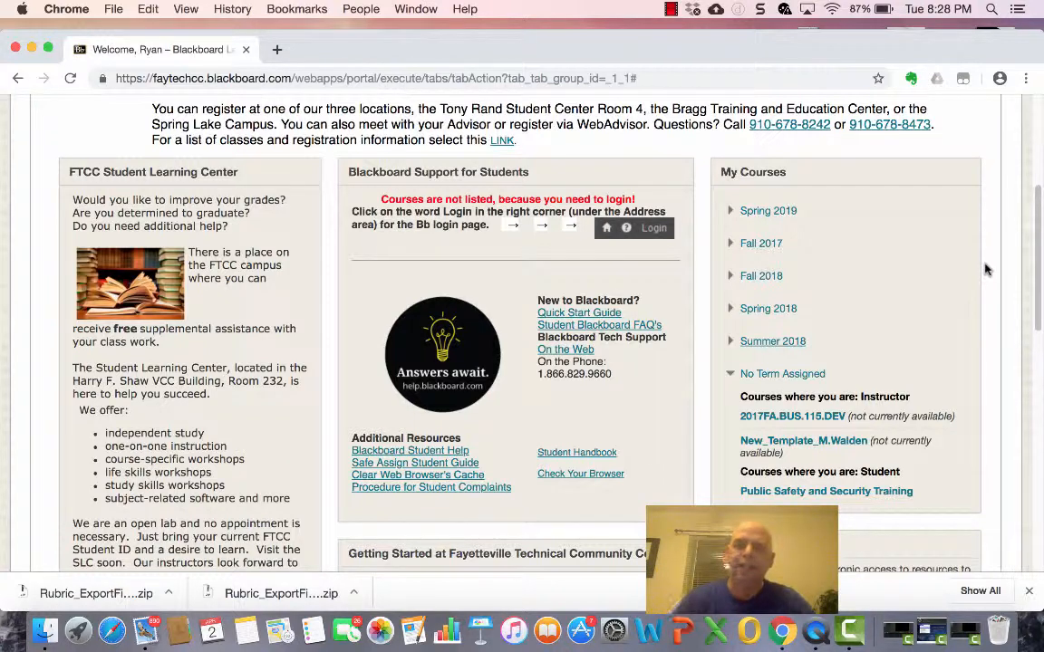
left_click(794, 417)
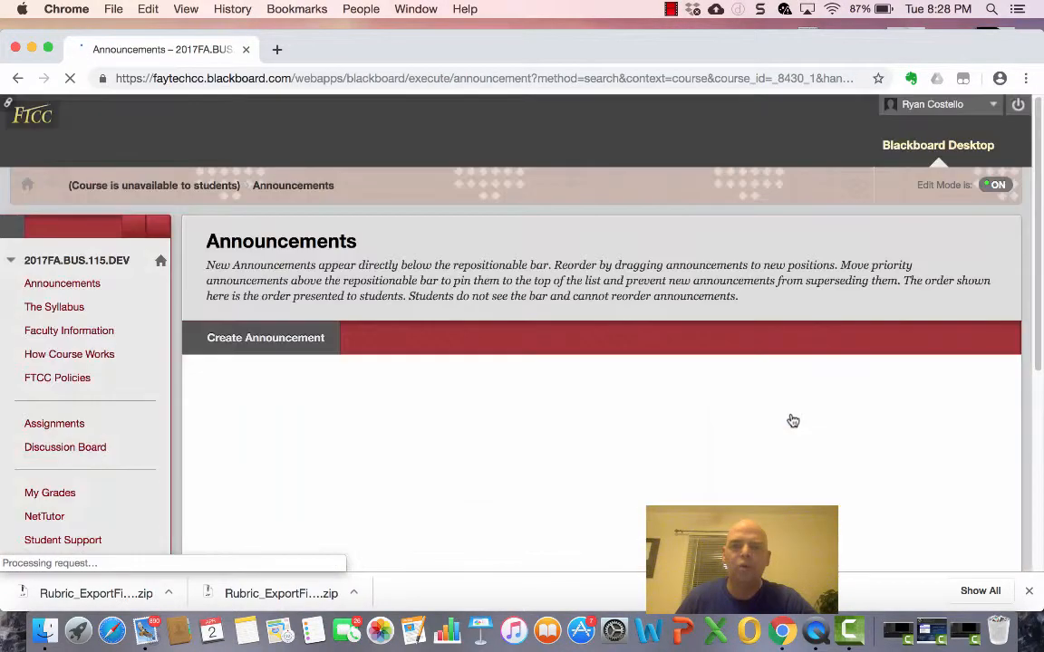
left_click_drag(1040, 231, 1026, 389)
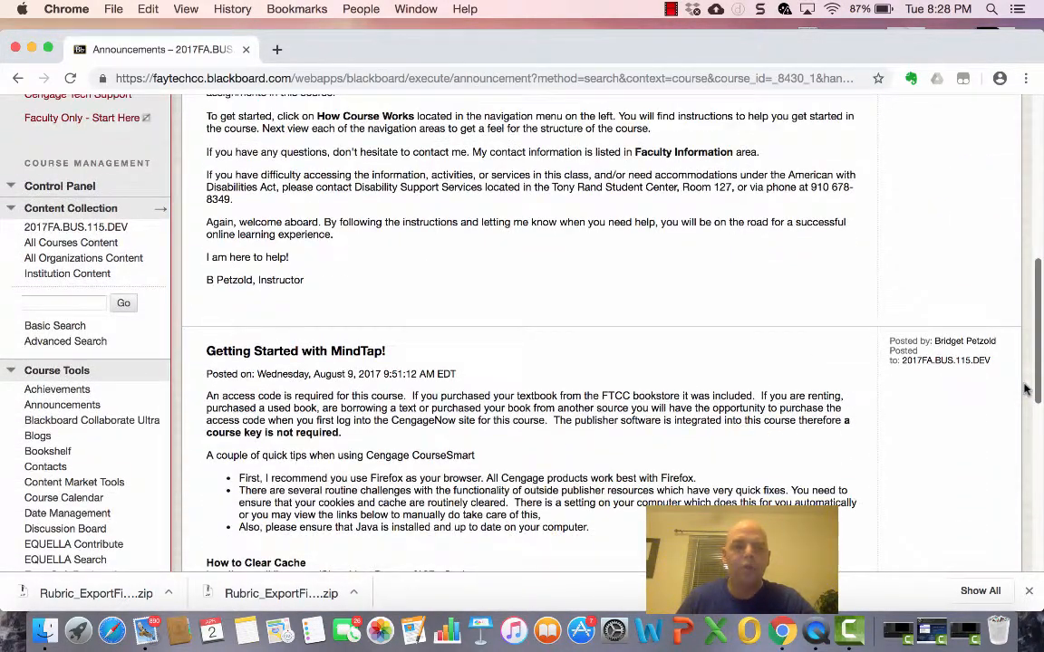
scroll(1025, 390, "down", 5)
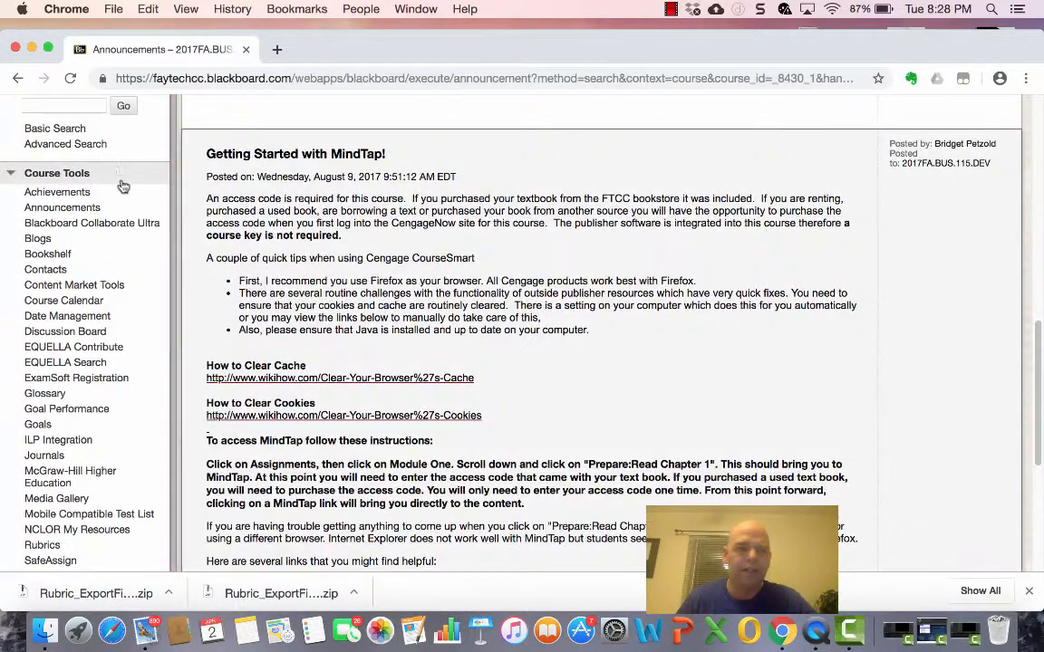
left_click(45, 545)
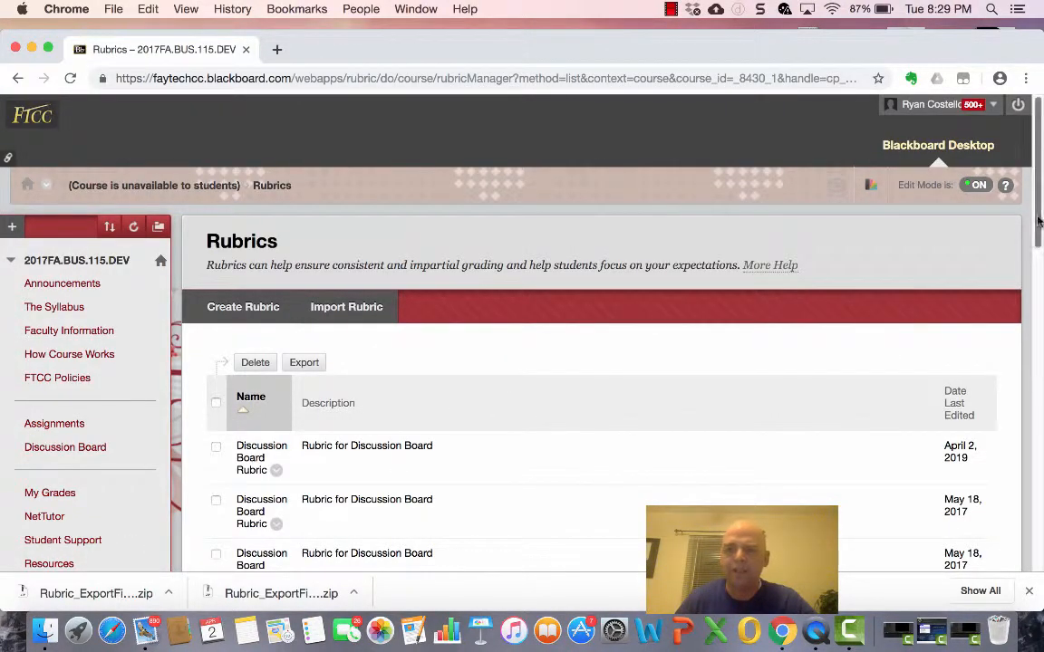
- Export the Discussion Board Rubric last edited April 2, 2019 to the local computer and download the exported file
left_click_drag(1038, 221, 1040, 323)
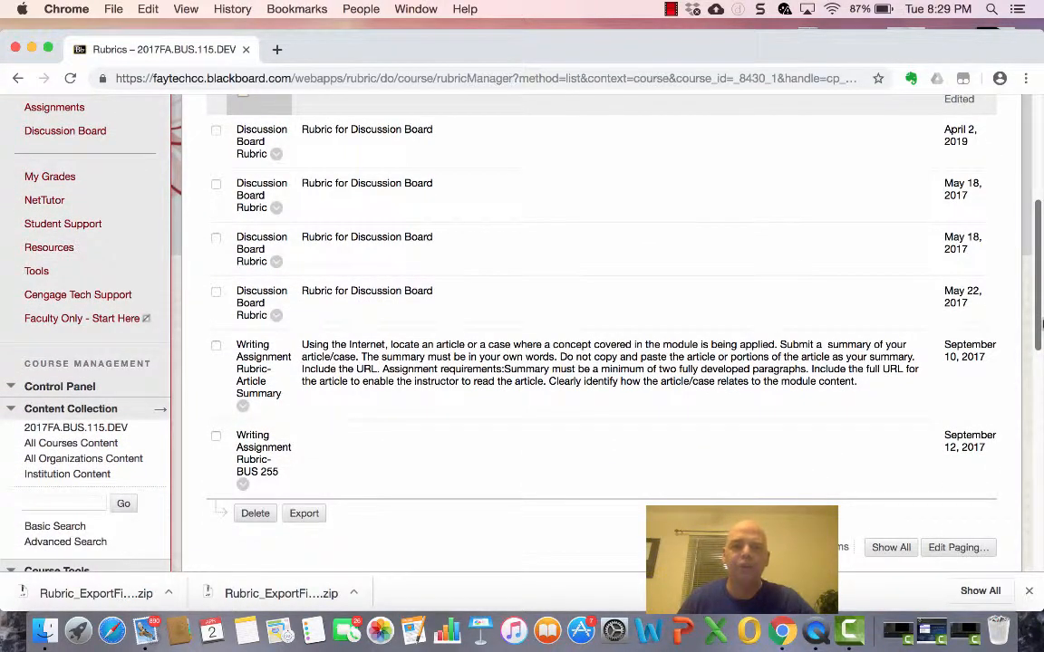
left_click_drag(1041, 322, 1042, 234)
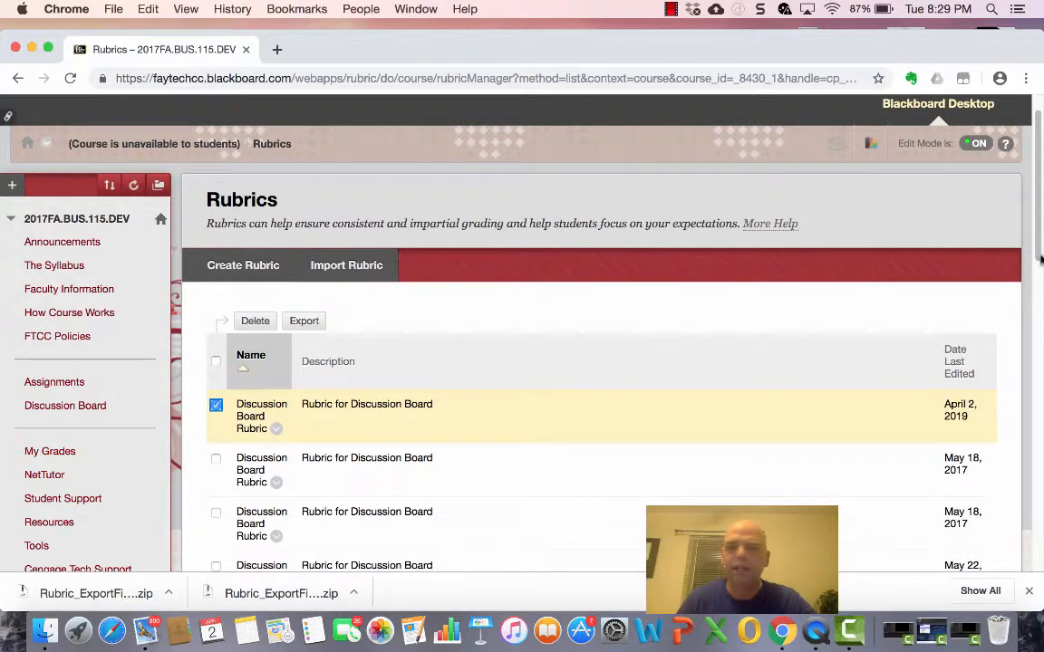
left_click(308, 320)
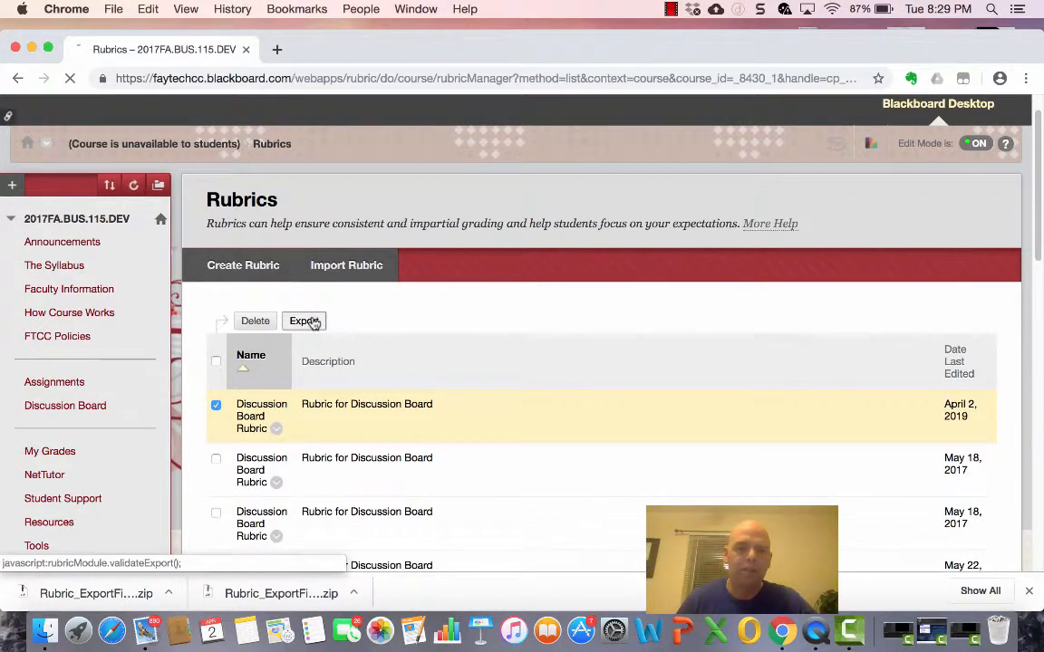
scroll(881, 329, "down", 5)
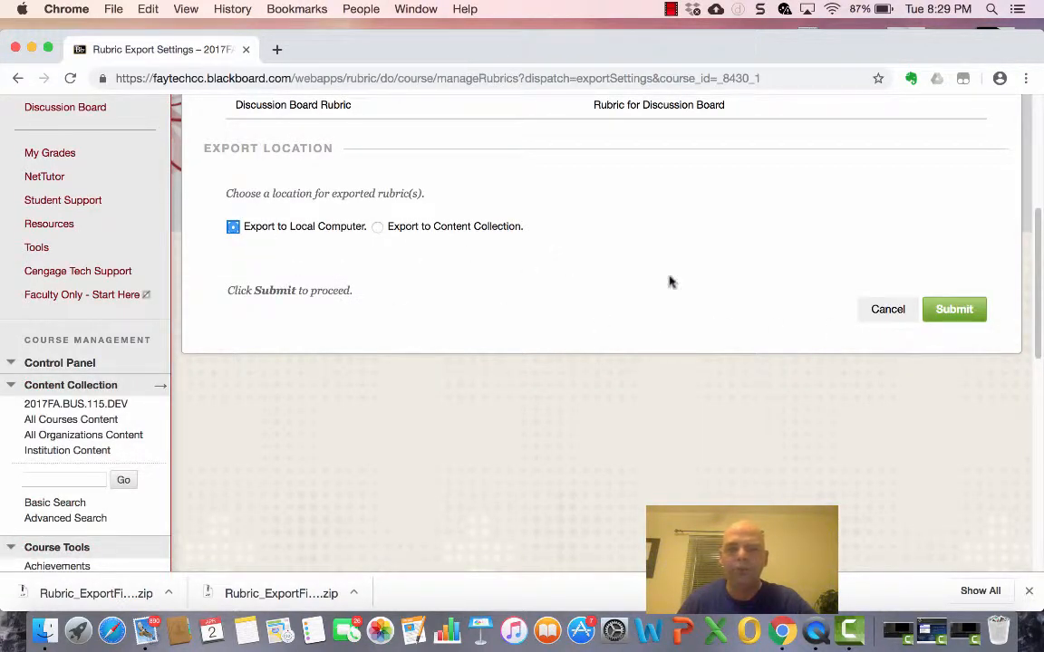
left_click(947, 316)
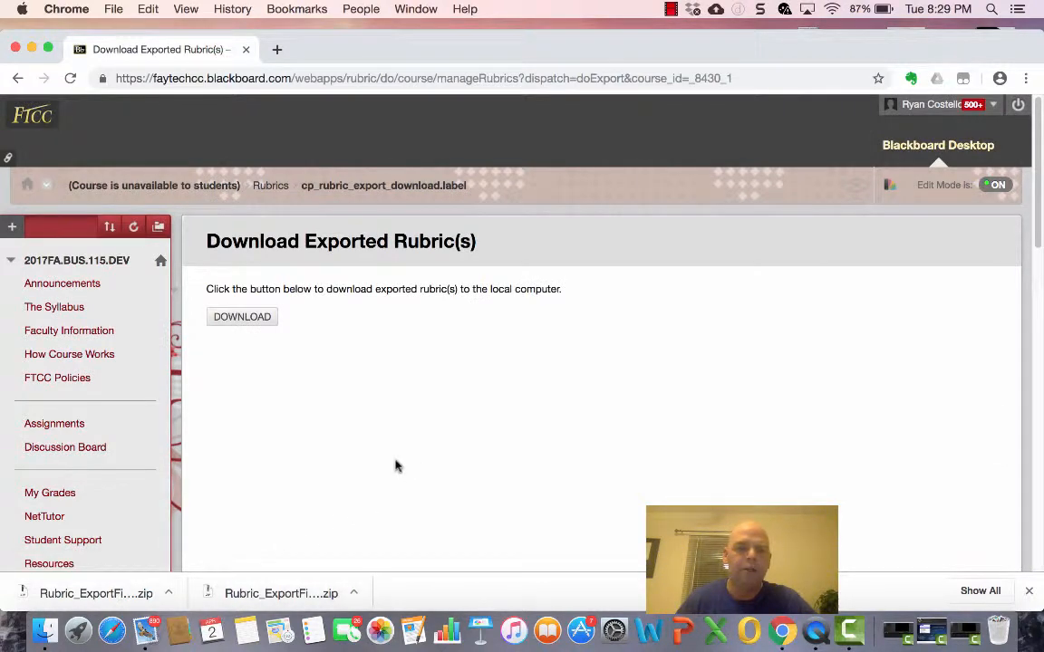
left_click(228, 325)
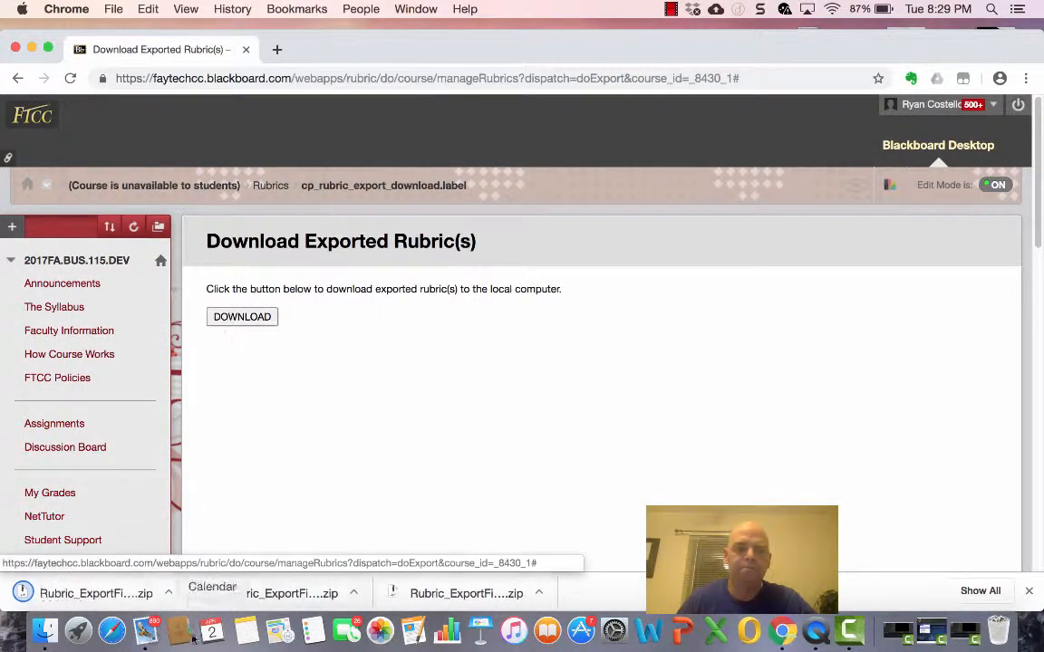
- Show the downloaded rubric export file in Finder, view the Downloads folder in Cover Flow, and close the window
left_click(168, 595)
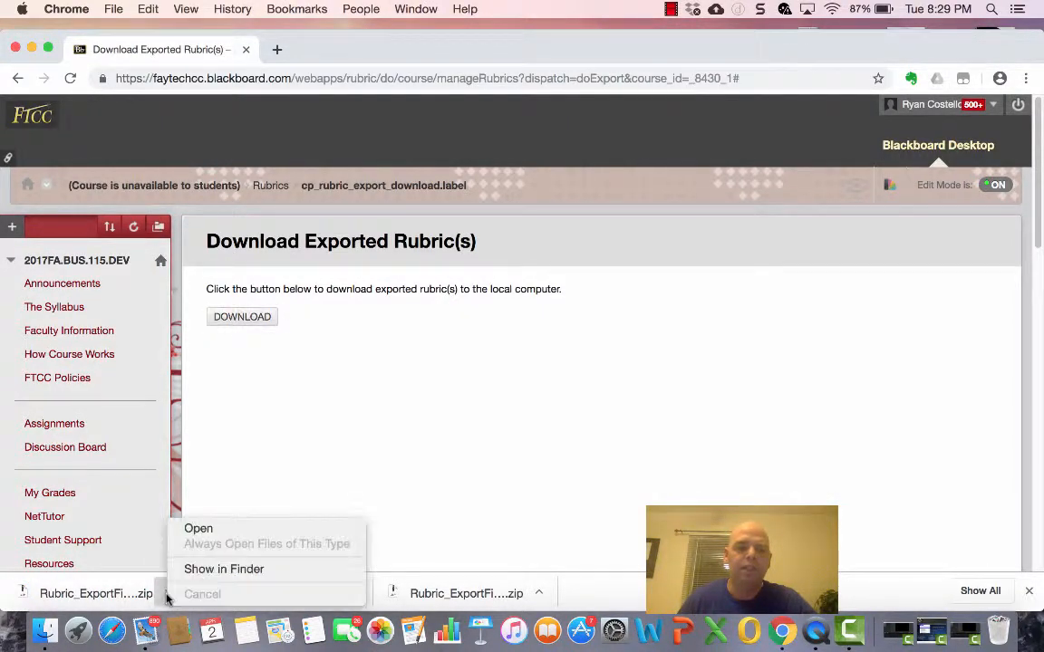
left_click(211, 569)
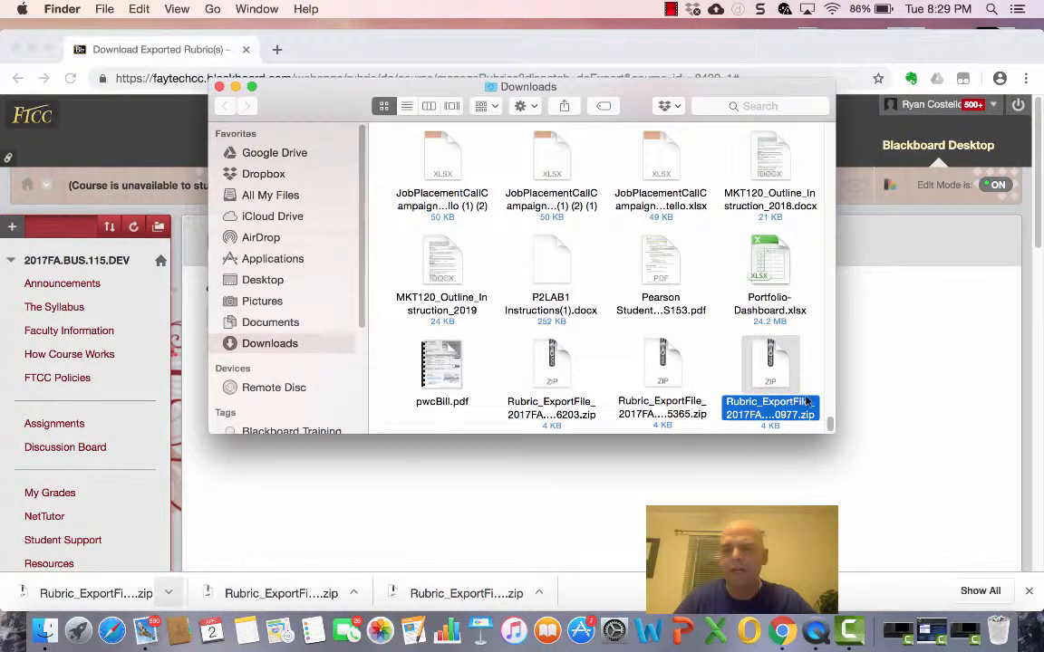
left_click(453, 106)
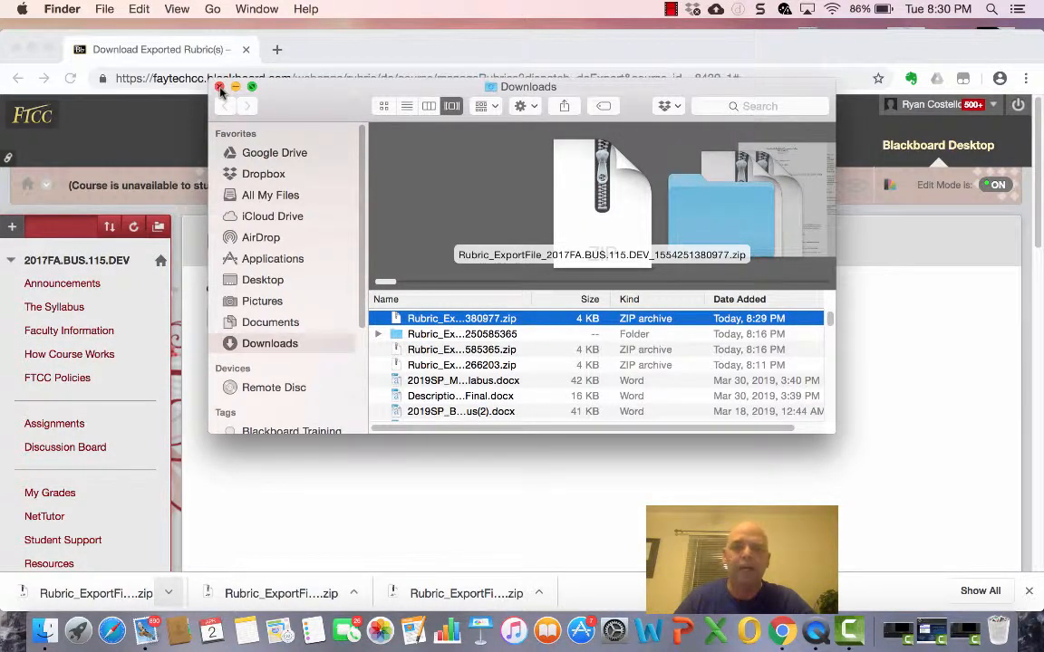
left_click(219, 87)
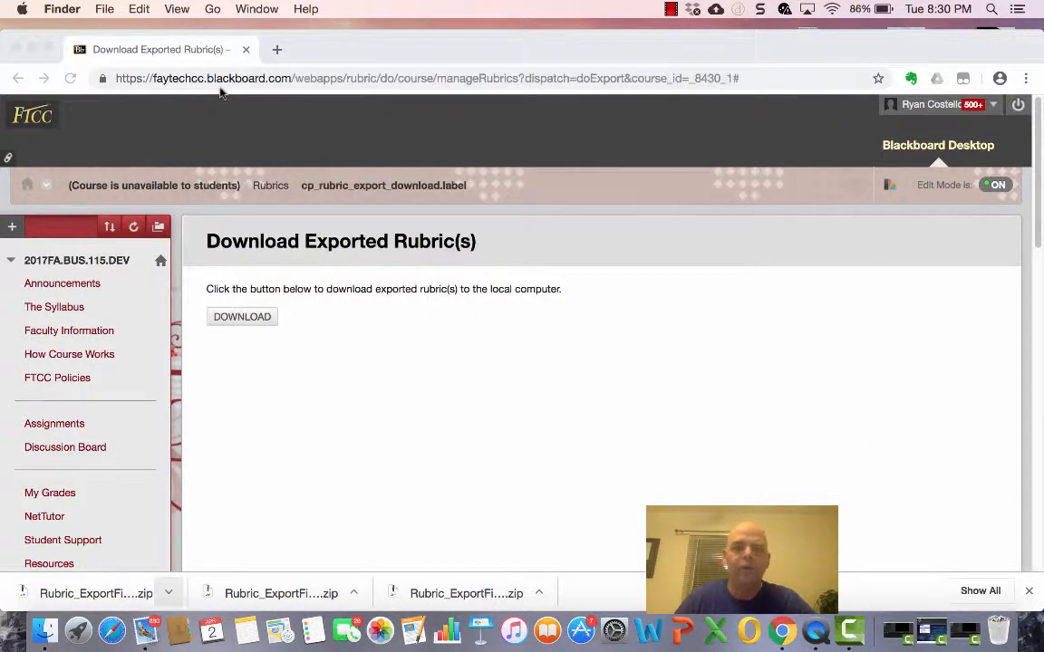
- Return to the Blackboard Desktop, reopen the 2017FA.BUS.115.DEV course, and go to its Rubrics tool
left_click(1039, 240)
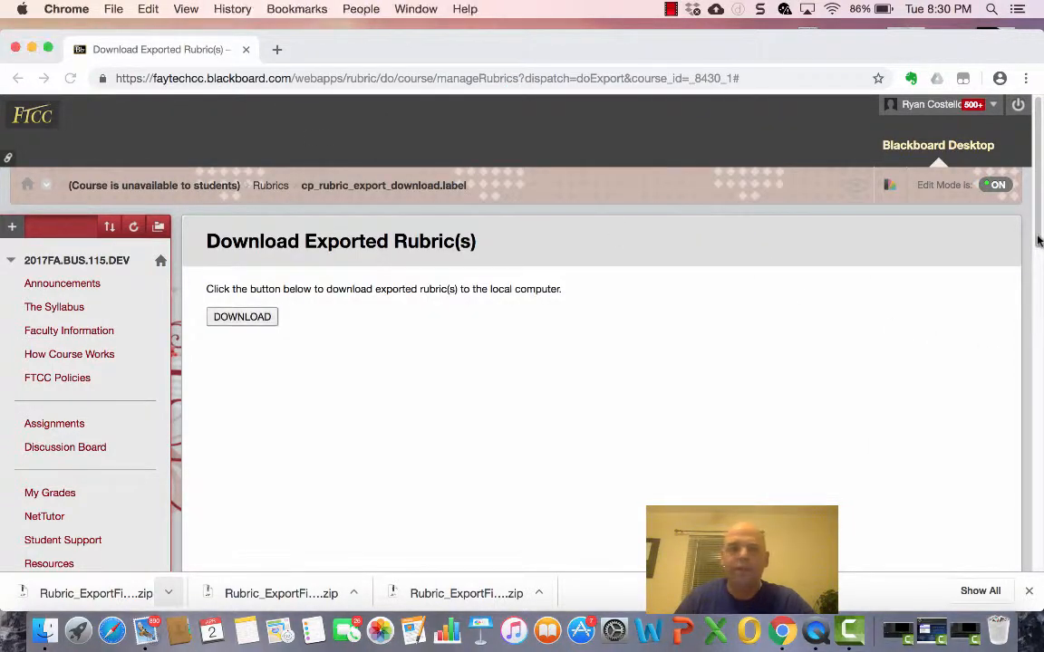
scroll(1040, 240, "down", 4)
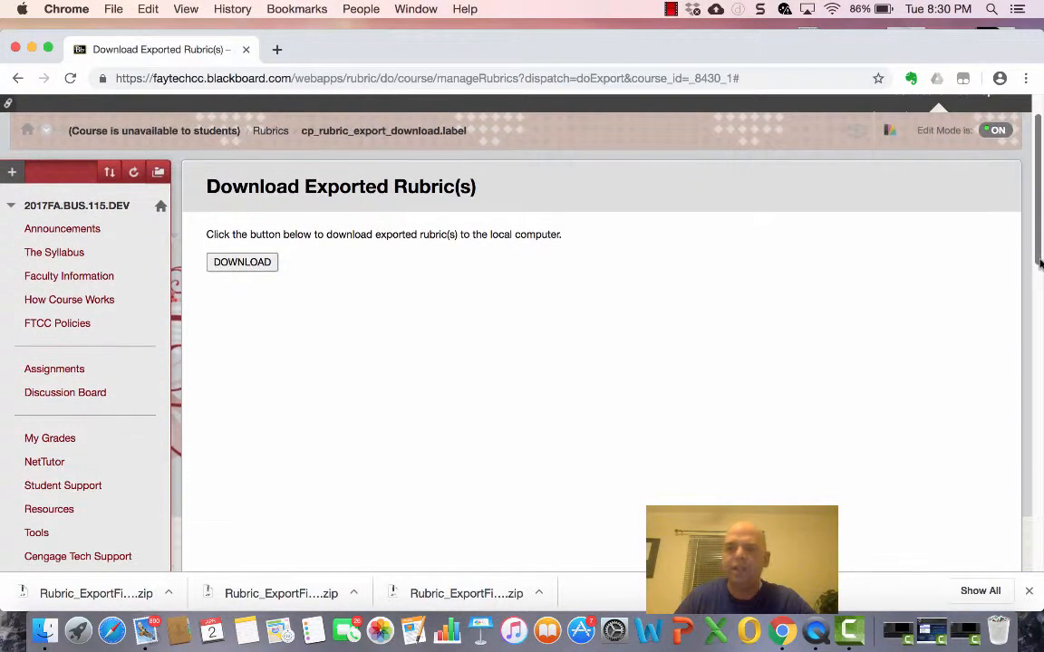
scroll(1042, 243, "up", 4)
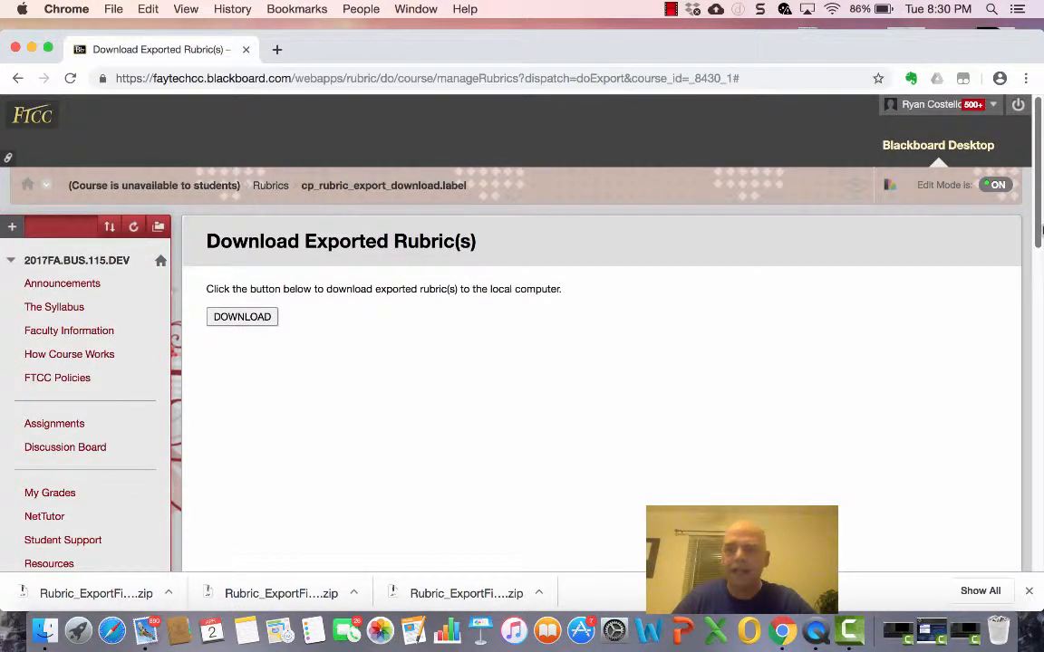
left_click(895, 147)
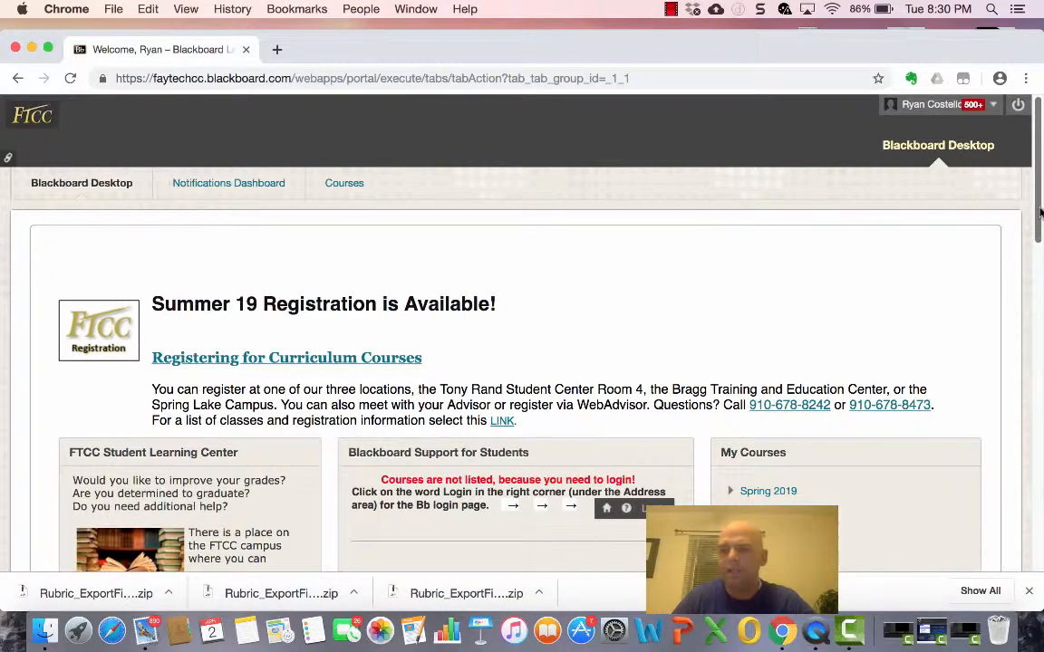
left_click_drag(1040, 213, 1042, 335)
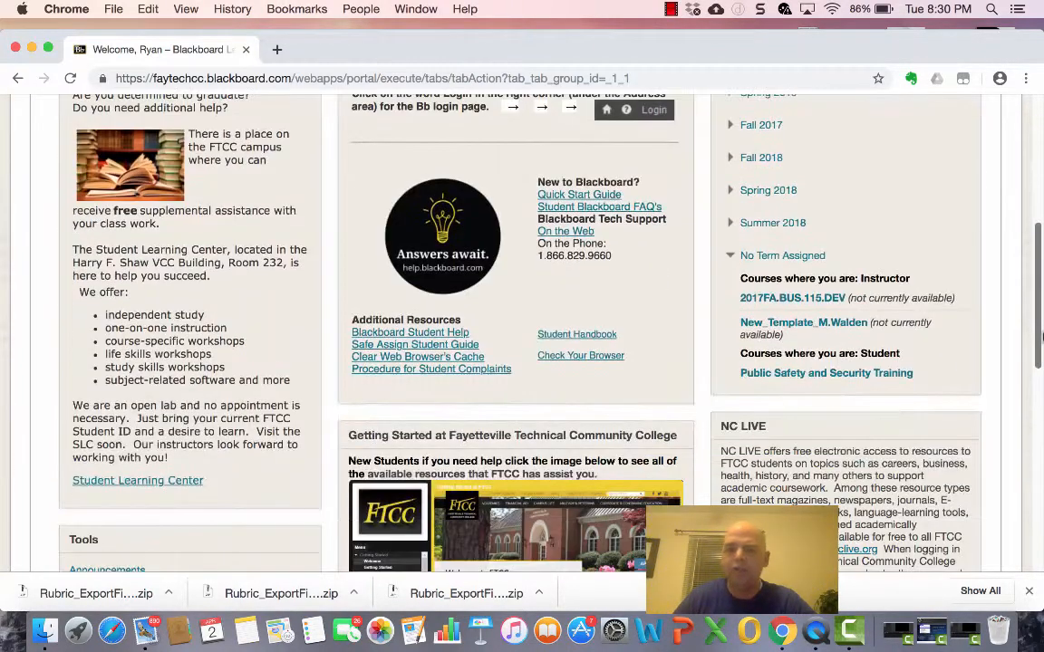
left_click(798, 304)
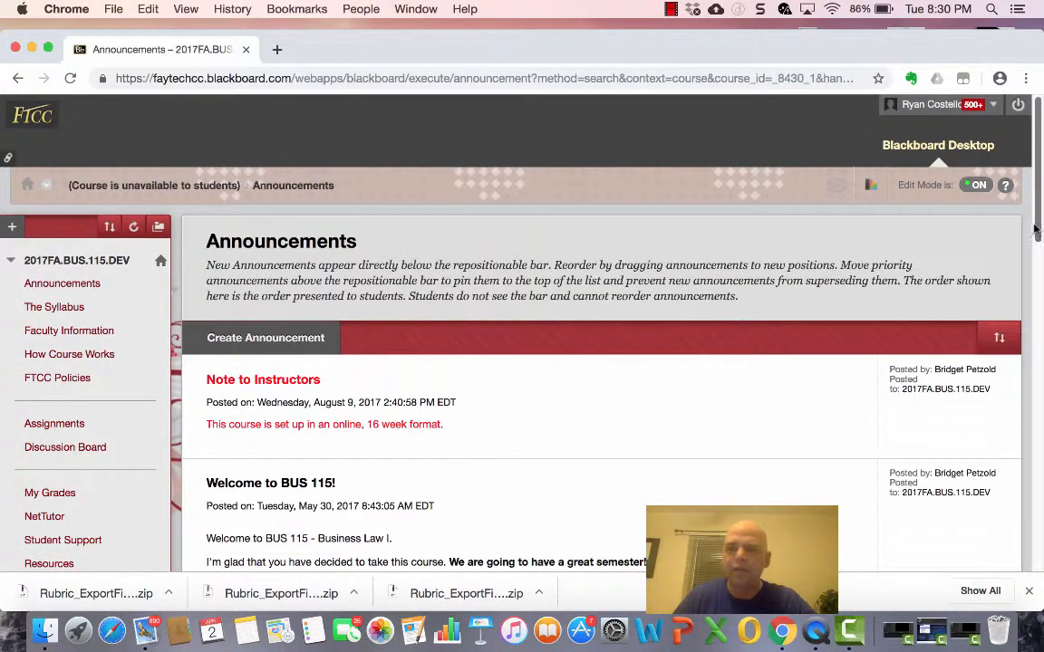
left_click_drag(1038, 232, 1040, 499)
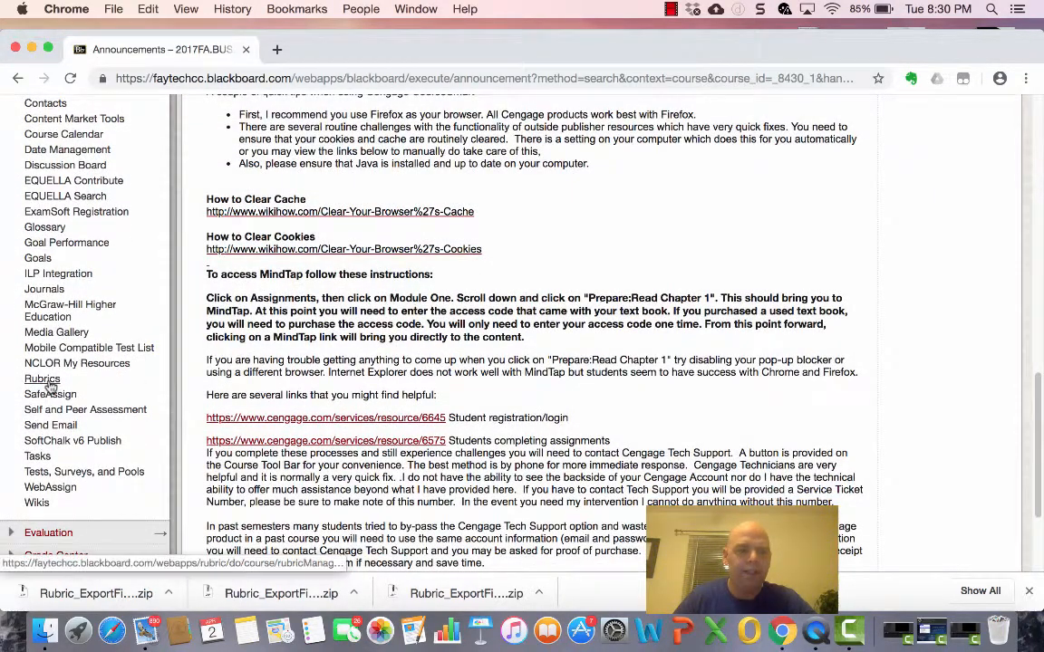
left_click(62, 382)
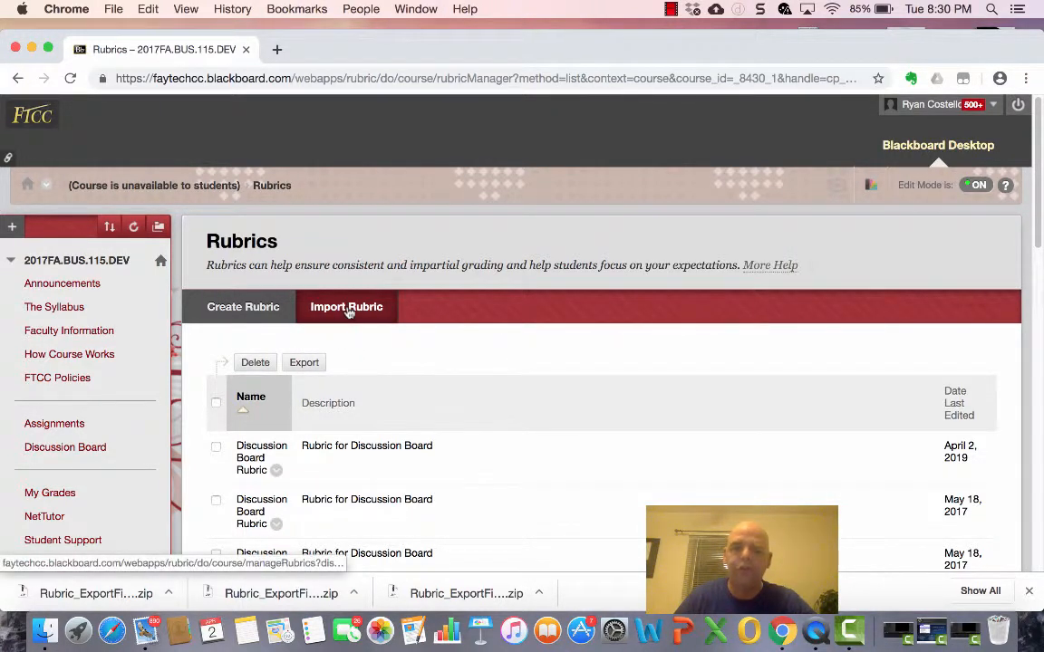
- Start a rubric import and attach Rubric_ExportFile_2017FA.BUS.115.DEV_1554251380977.zip from the computer's Downloads folder
left_click(349, 308)
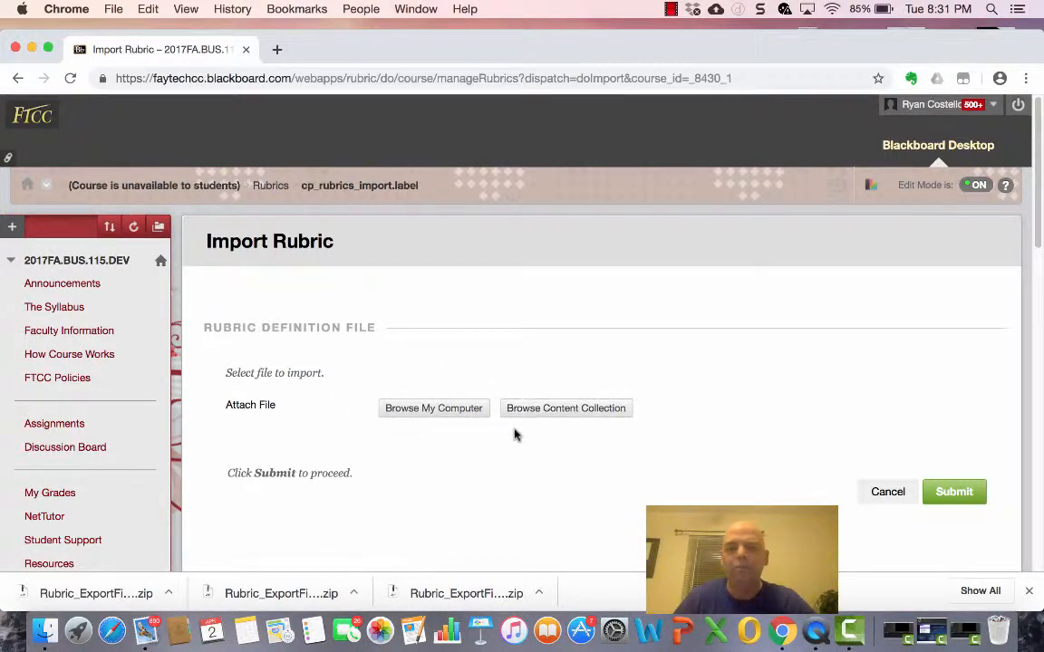
left_click(425, 410)
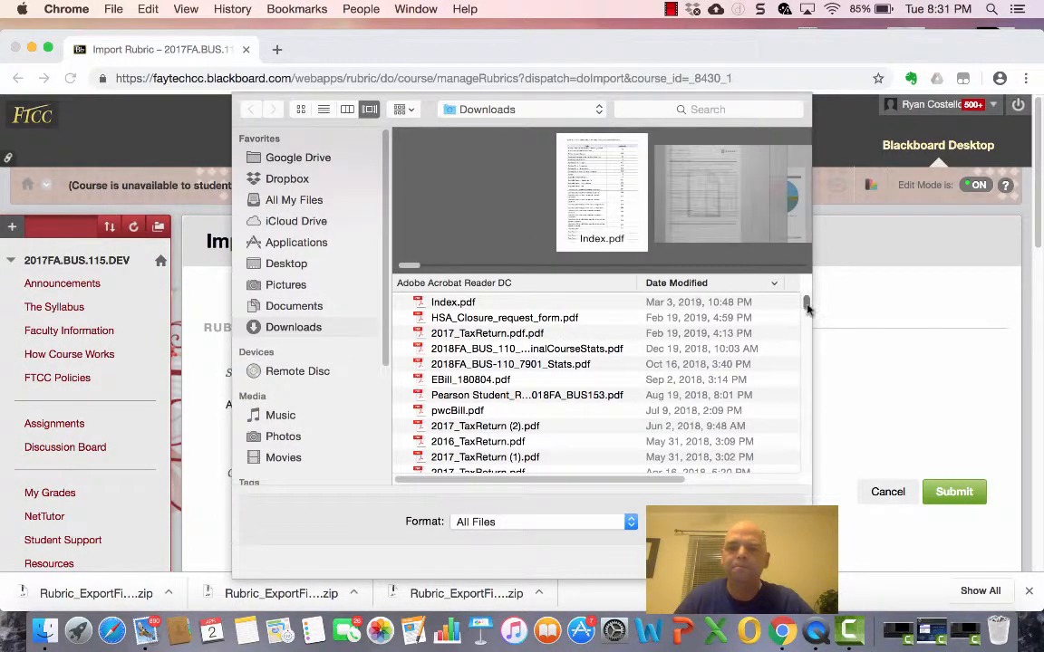
left_click(723, 231)
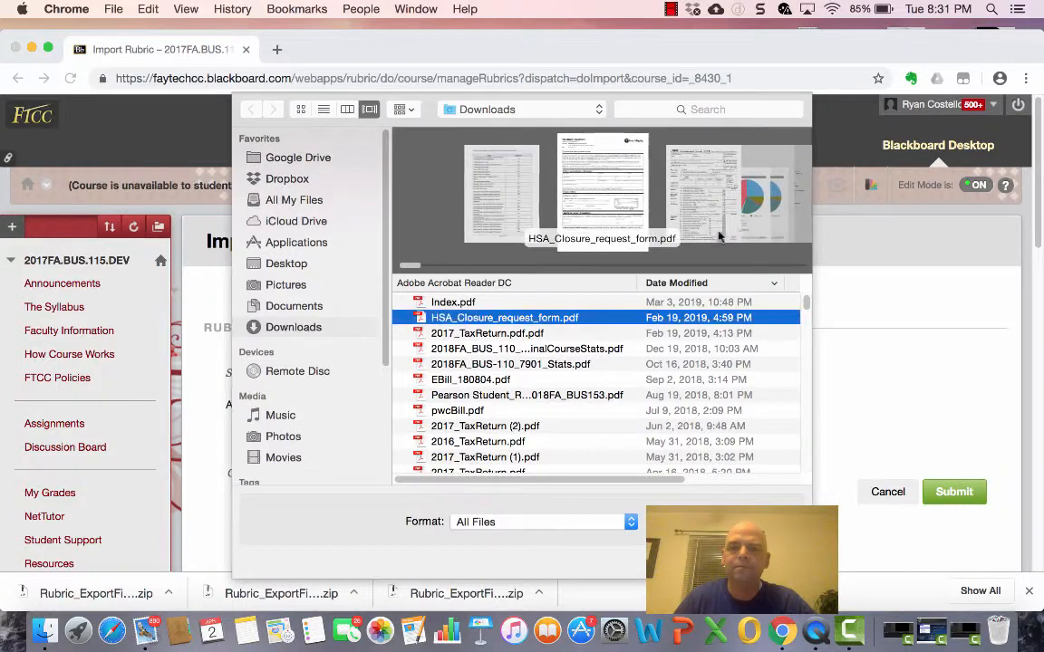
left_click(741, 224)
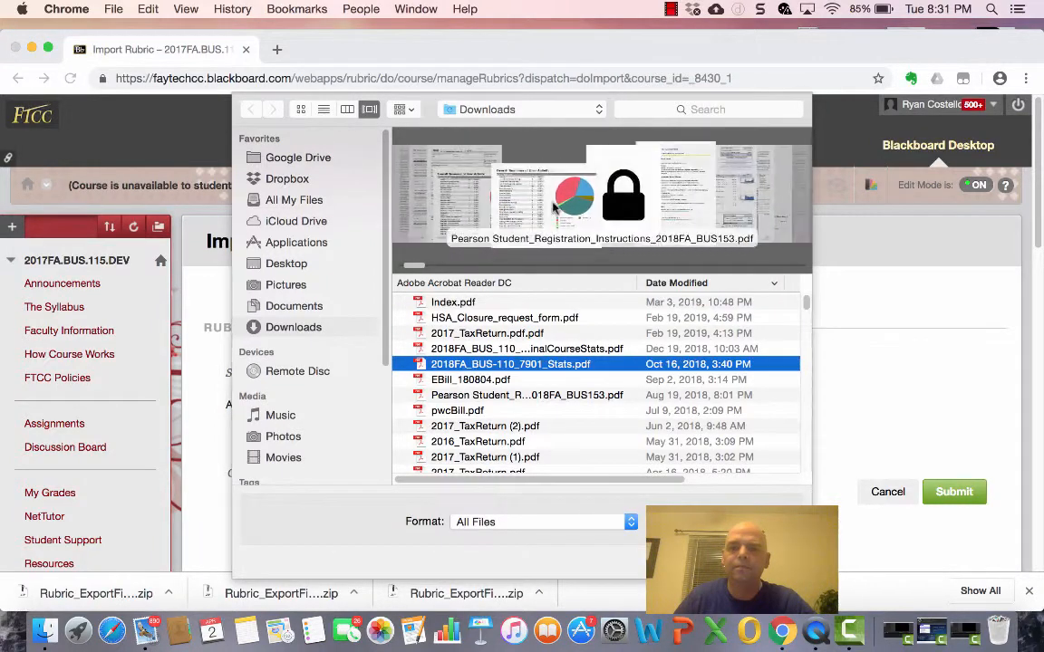
left_click_drag(806, 306, 805, 336)
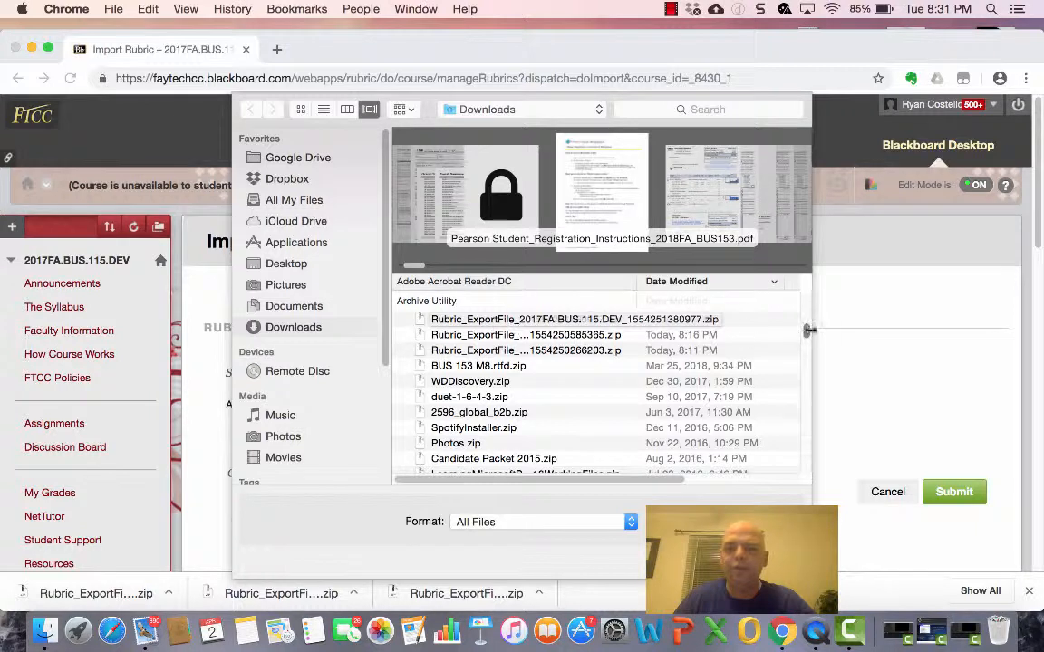
left_click(676, 322)
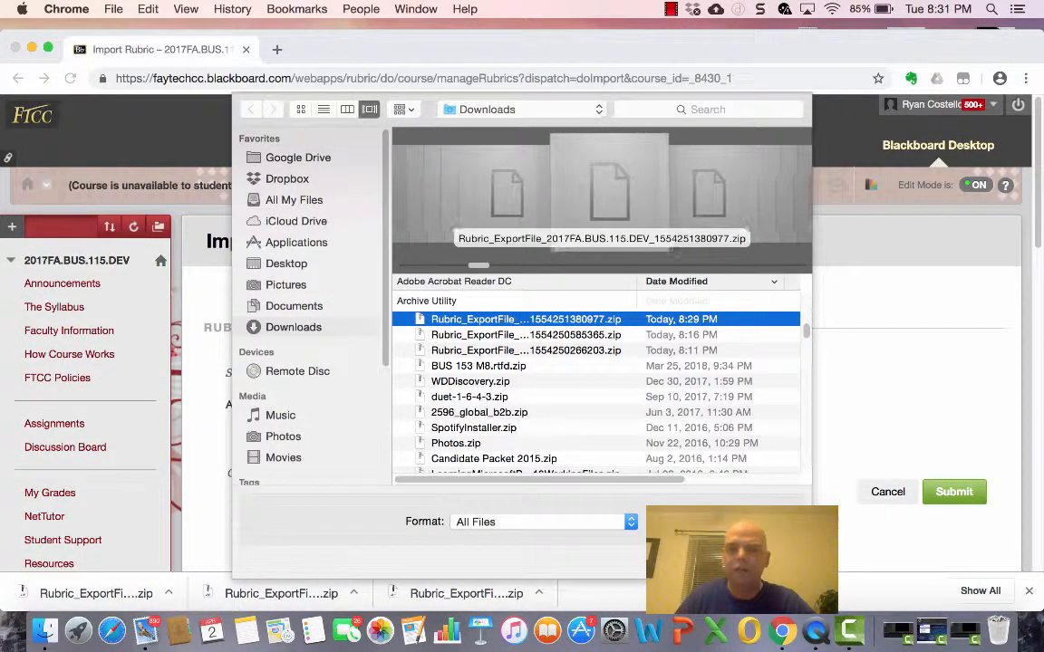
key("Return")
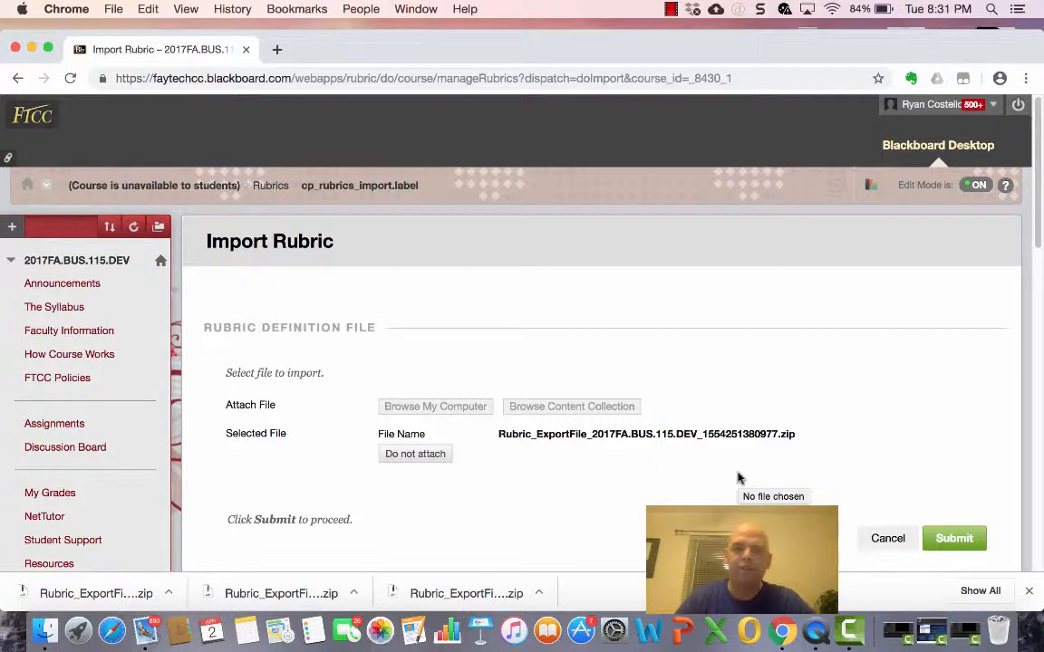
- Submit the rubric import and acknowledge its result page to return to the rubrics list
left_click(952, 540)
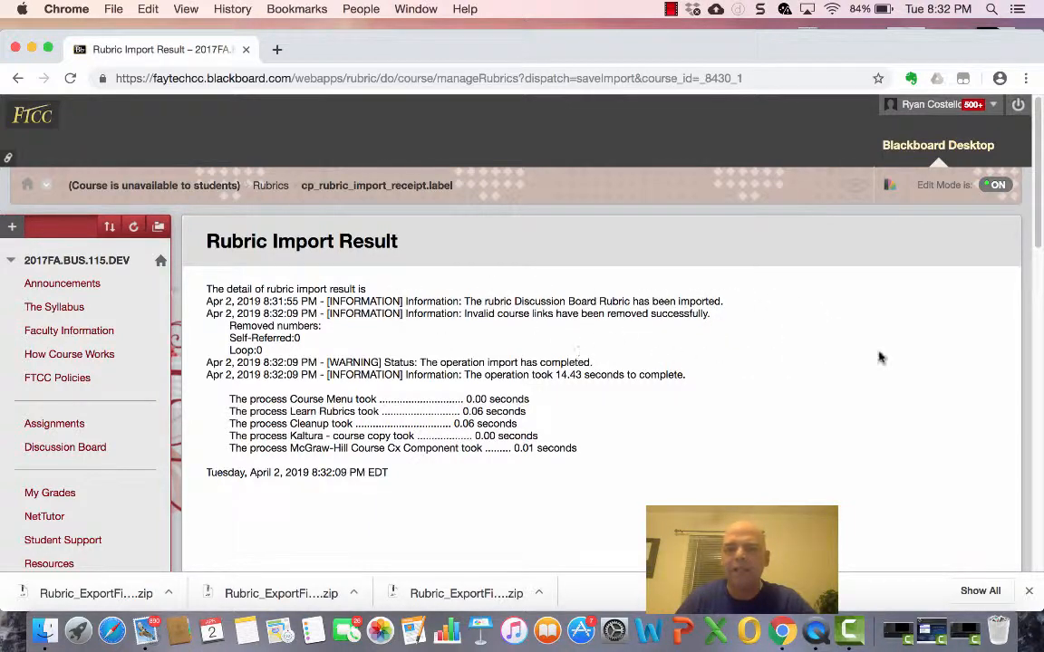
scroll(1033, 276, "down", 2)
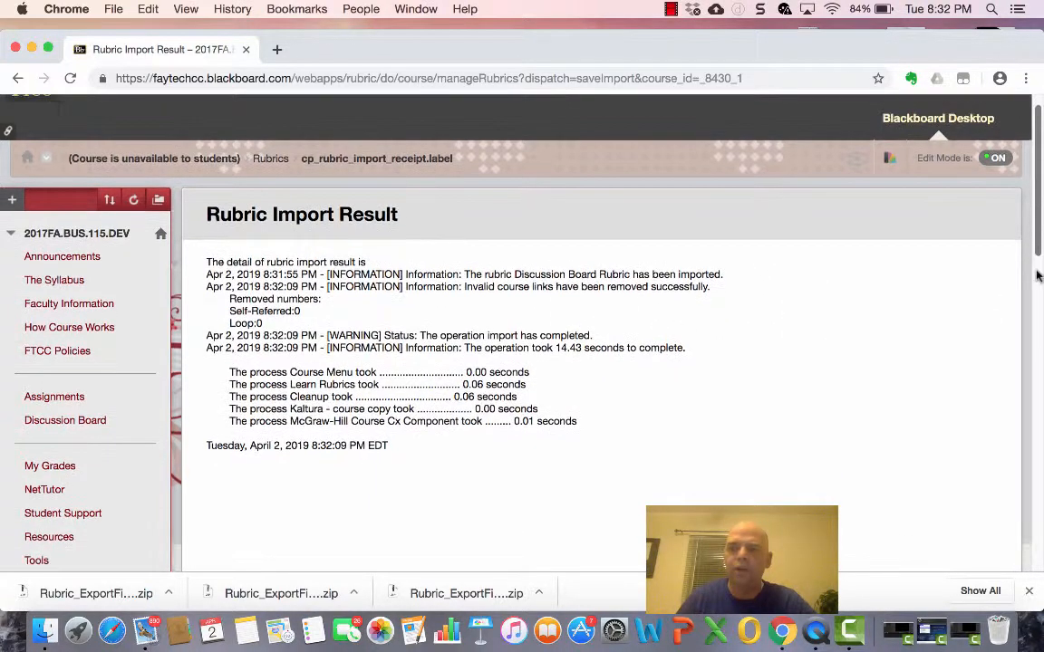
scroll(1037, 276, "down", 5)
left_click(1000, 374)
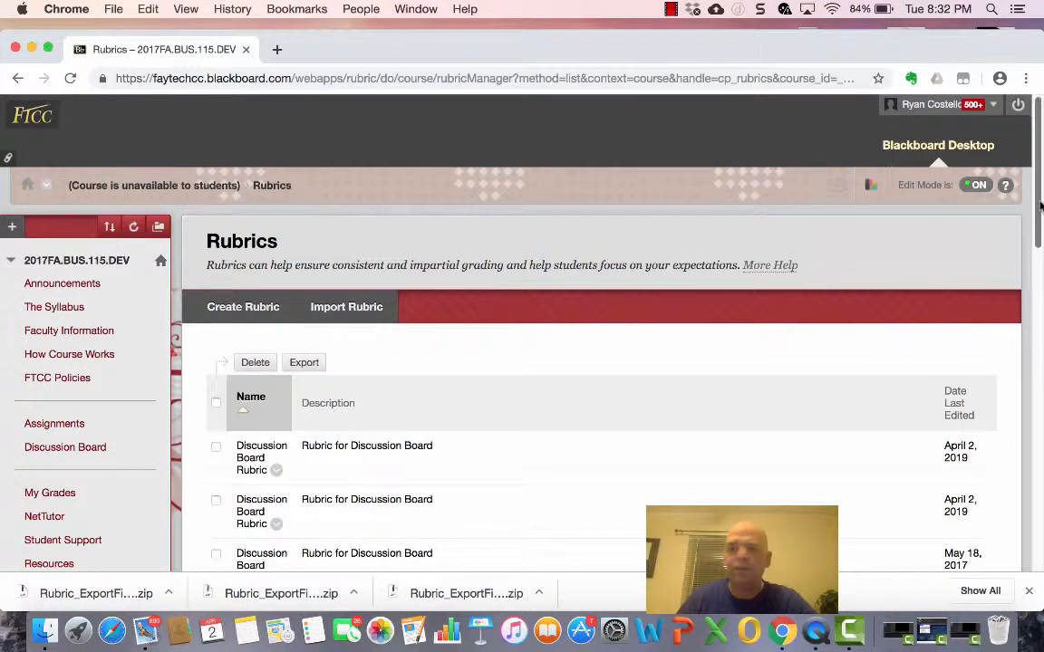
- Go to the course's Discussion Board and open the Student Coffeehouse forum for editing
left_click_drag(1040, 207, 1041, 273)
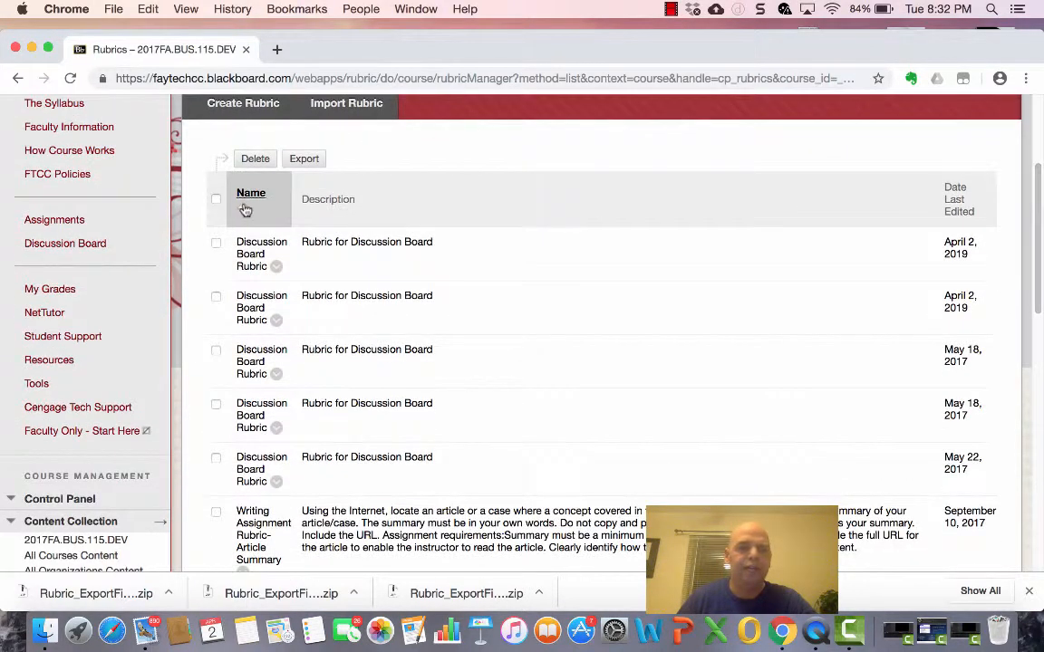
left_click(66, 244)
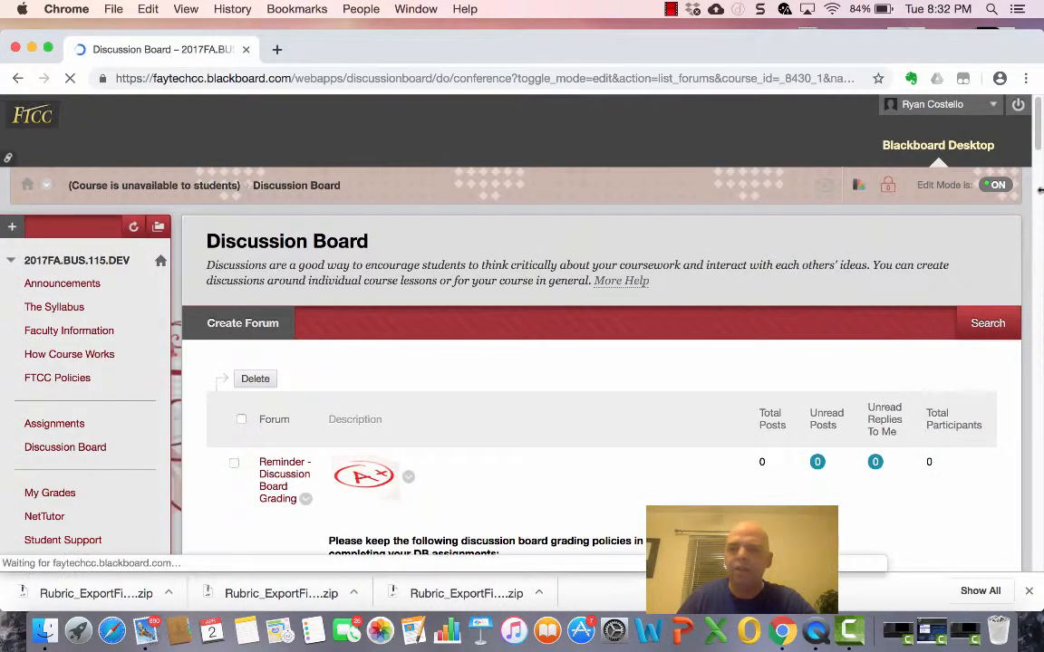
left_click_drag(1039, 150, 1040, 229)
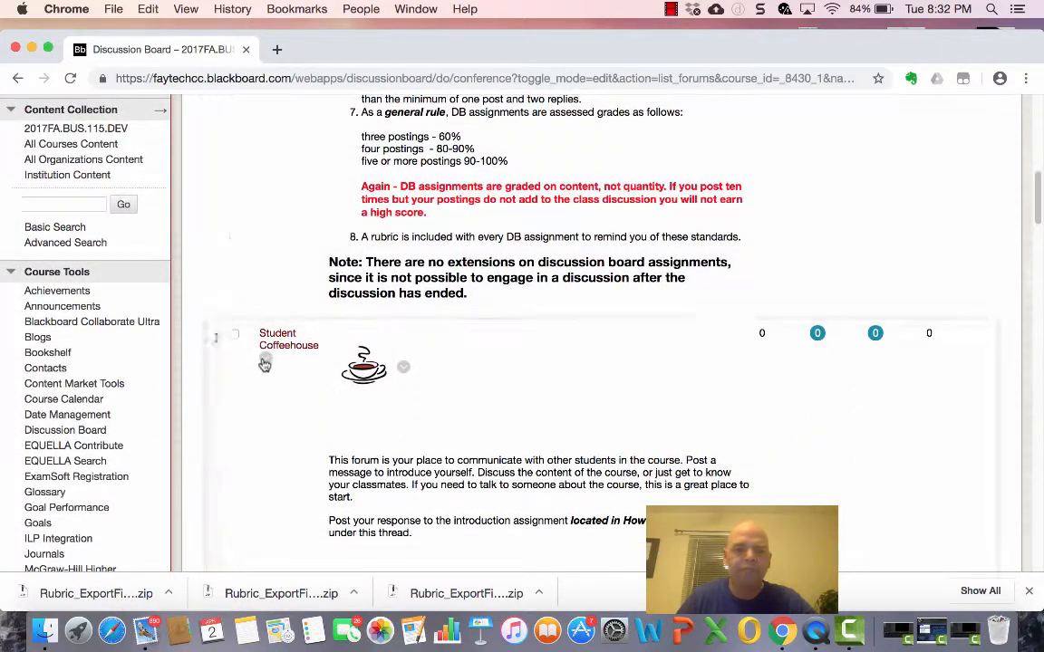
left_click(267, 361)
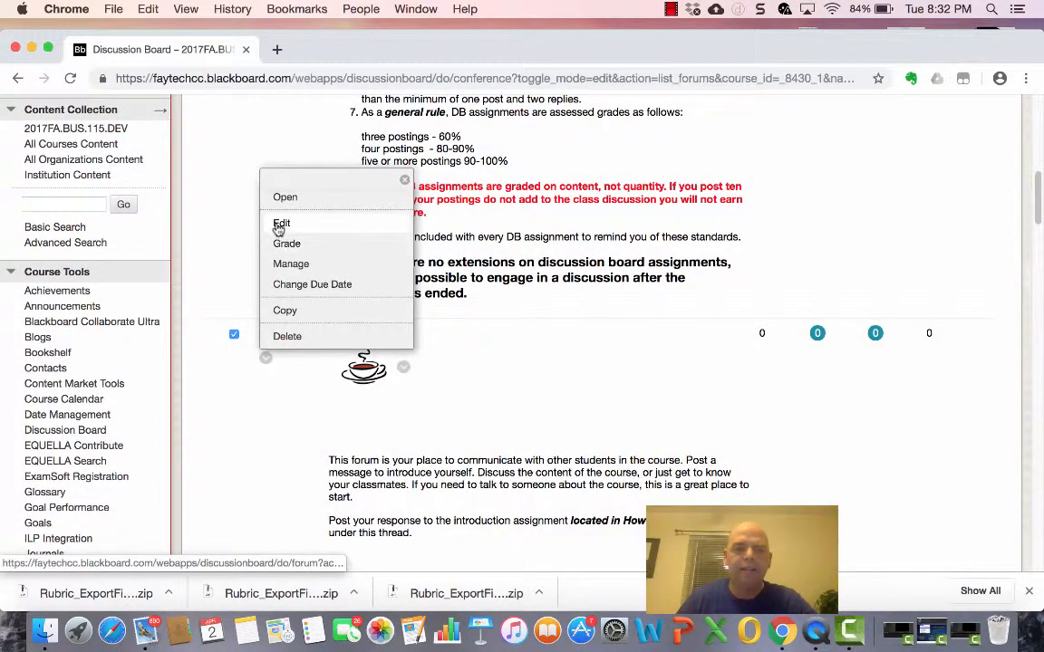
left_click(281, 224)
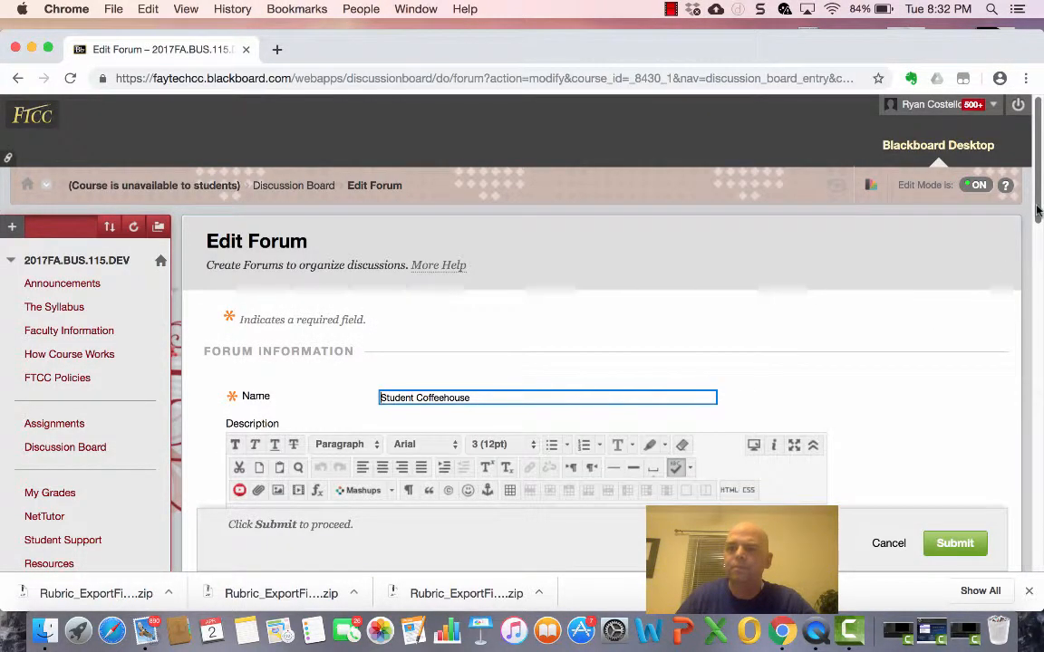
- Associate the Discussion Board Rubric last edited 4/2/19 8:31 PM with the forum, accepting its maximum points as the points possible
left_click_drag(1039, 210, 1039, 471)
left_click(397, 298)
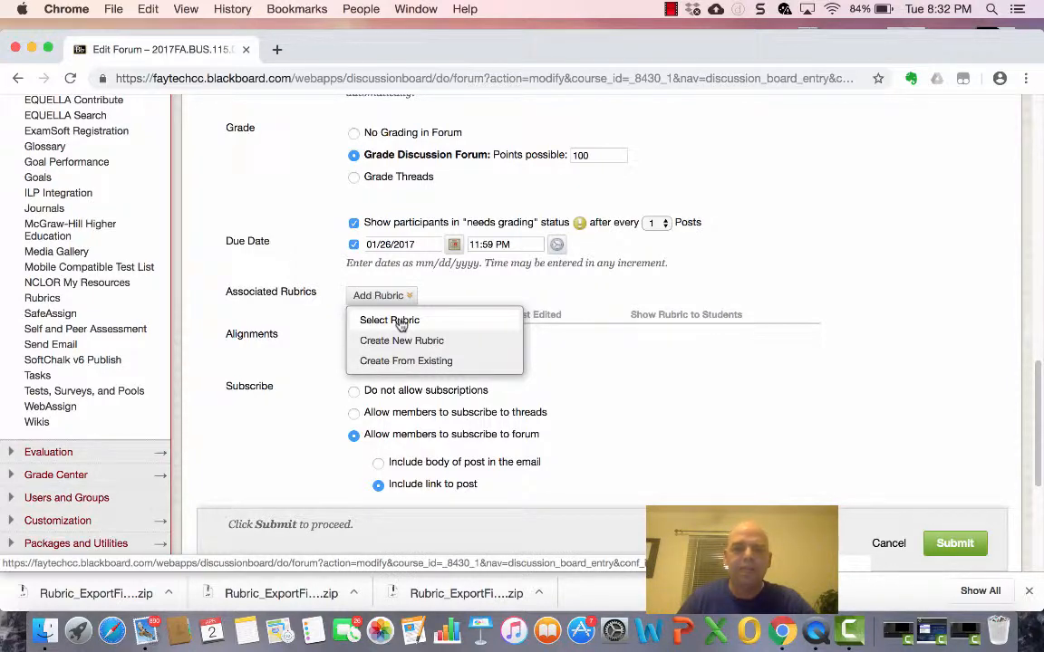
left_click(402, 321)
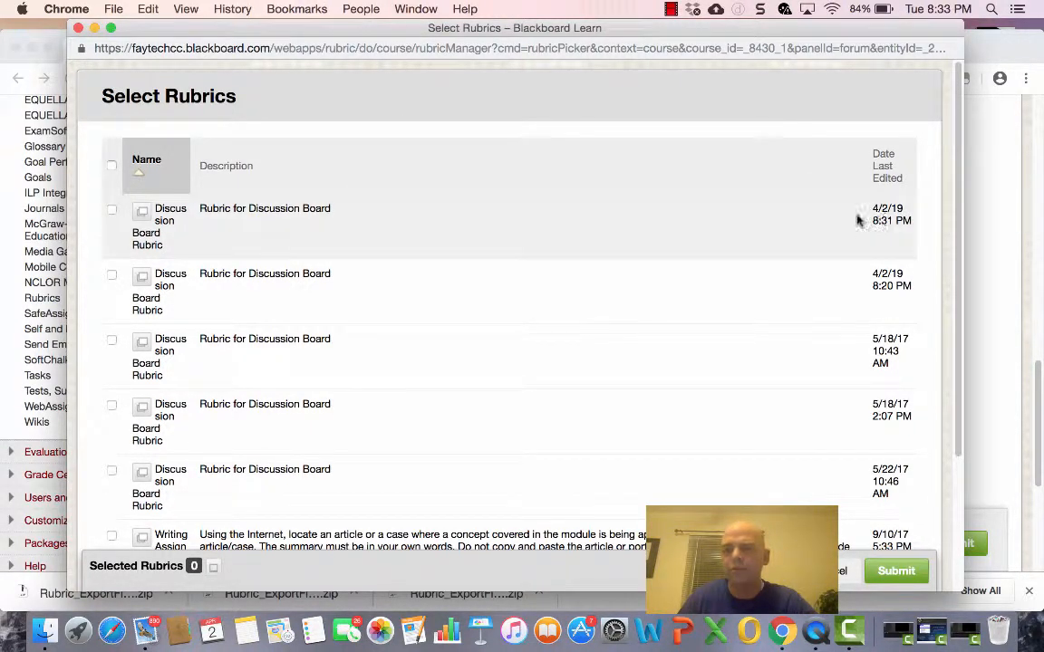
left_click(110, 211)
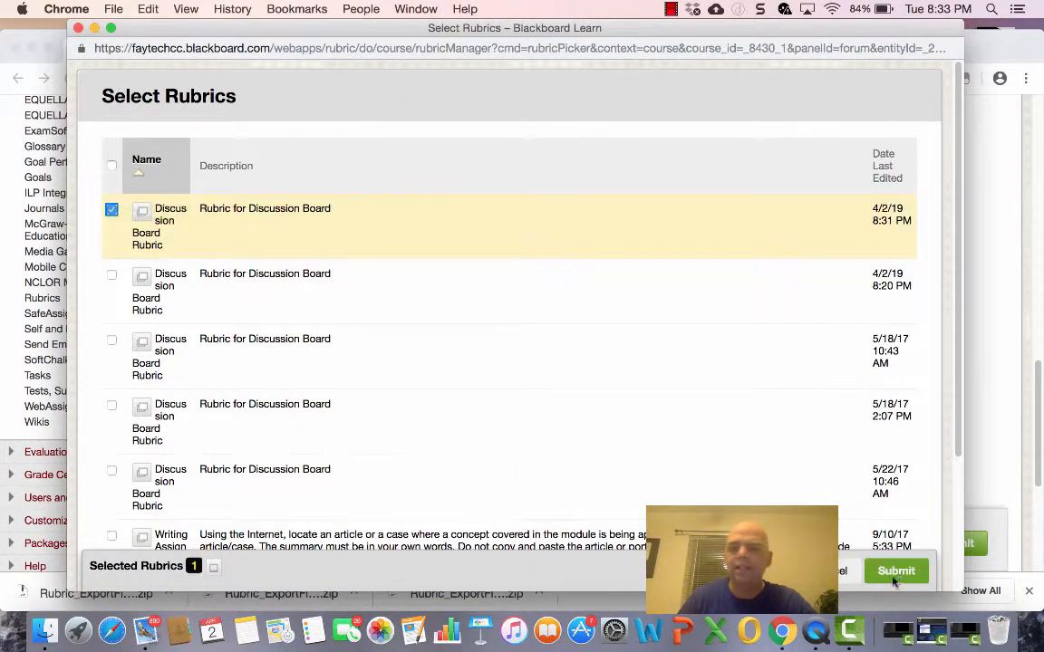
left_click(900, 575)
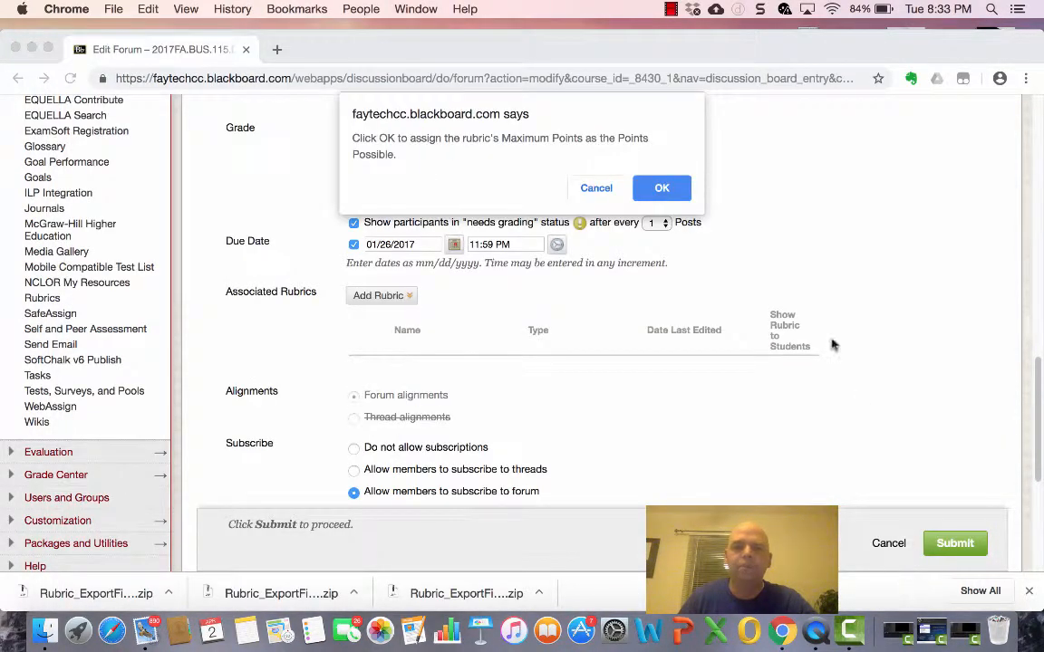
left_click(660, 191)
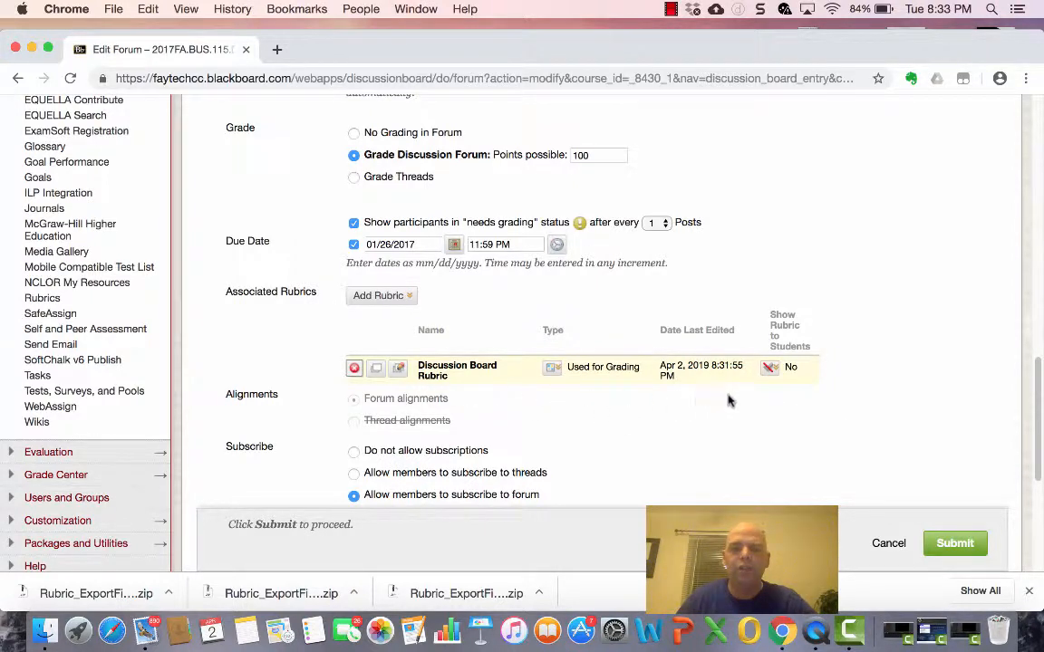
- Set the associated rubric to show to students as Yes (With Rubric Scores) and submit the forum changes
left_click(770, 368)
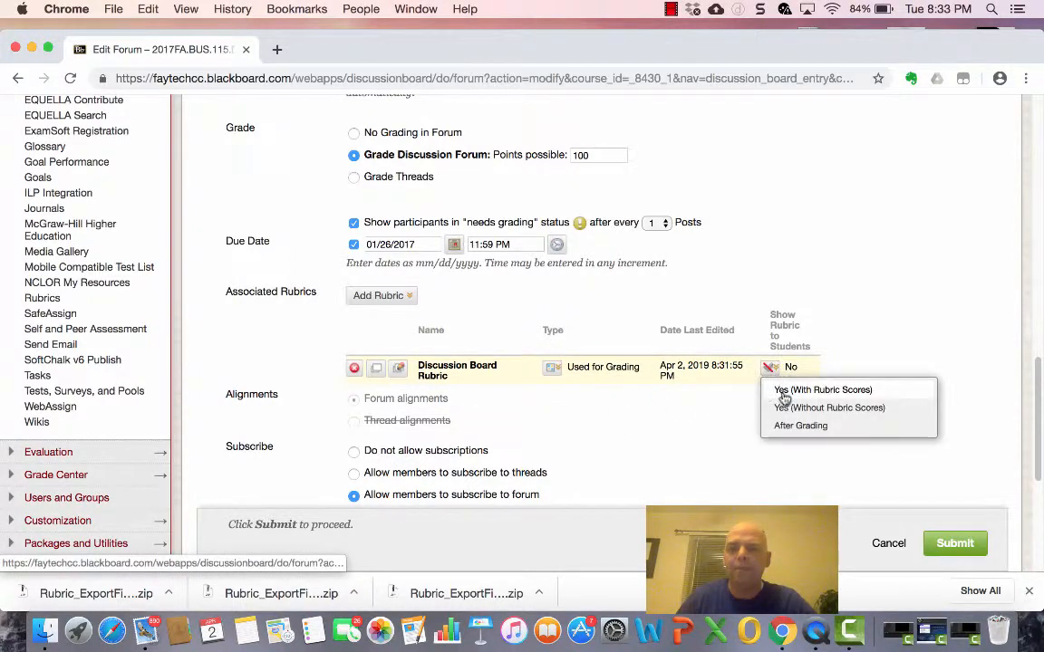
left_click(782, 391)
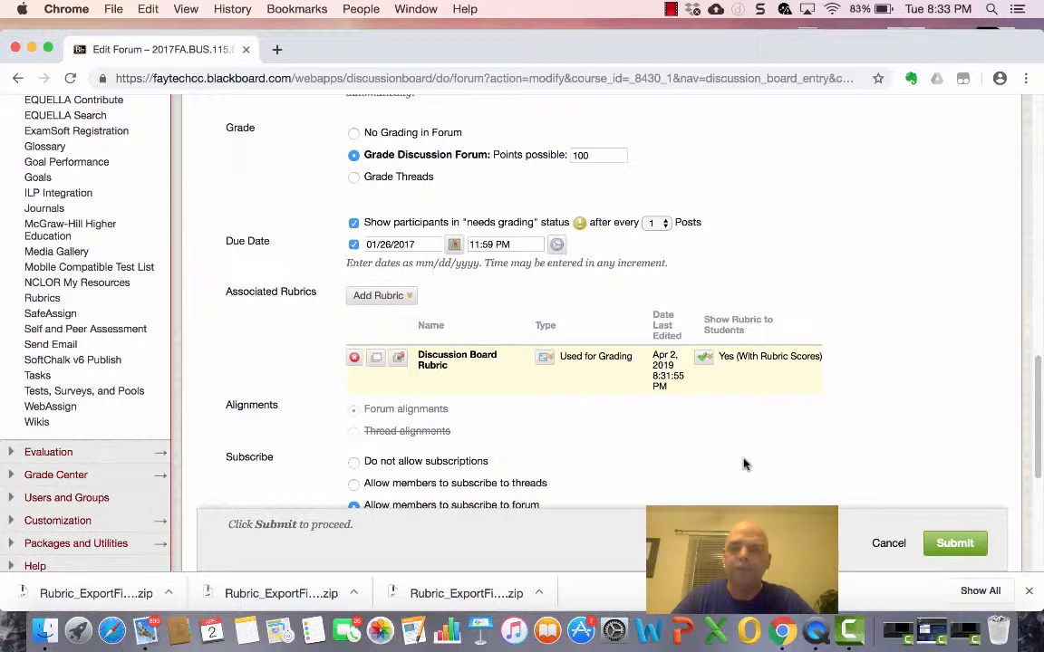
left_click(953, 543)
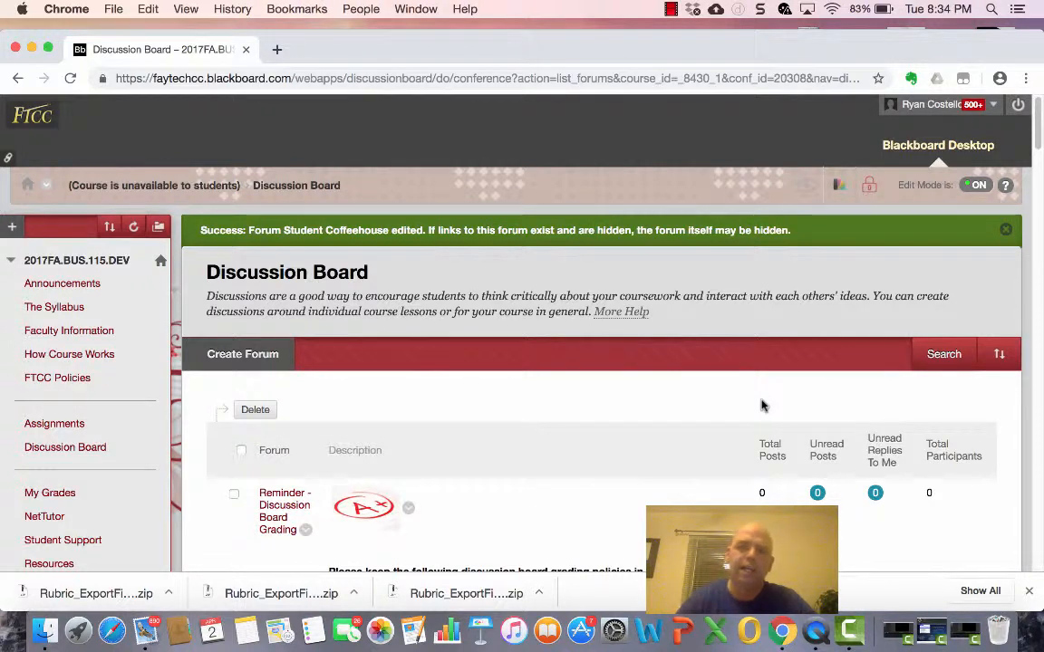
left_click(670, 10)
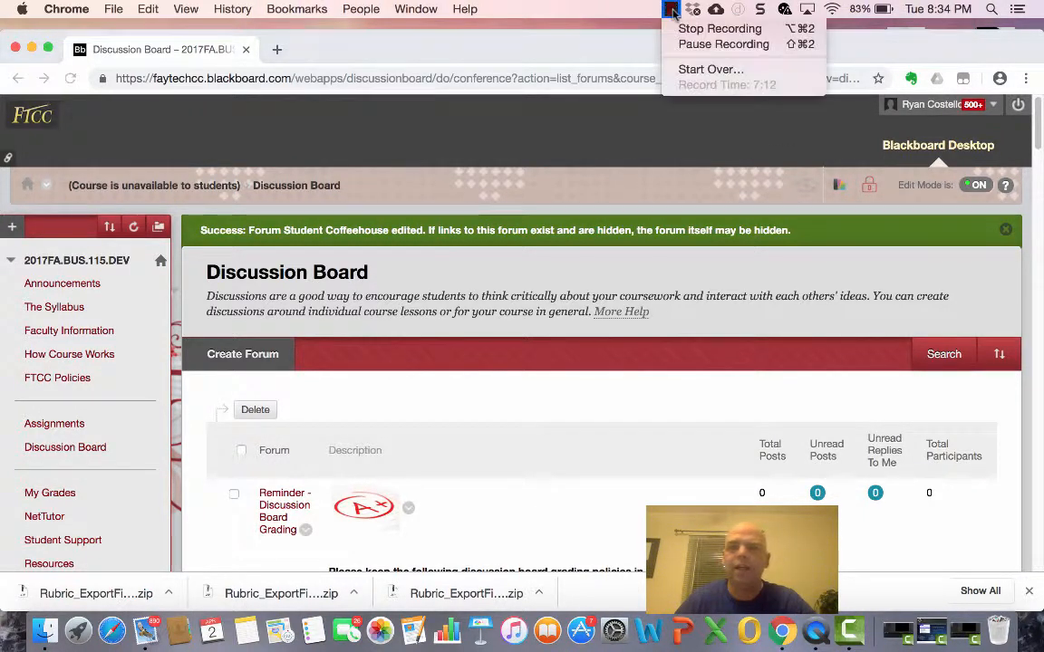